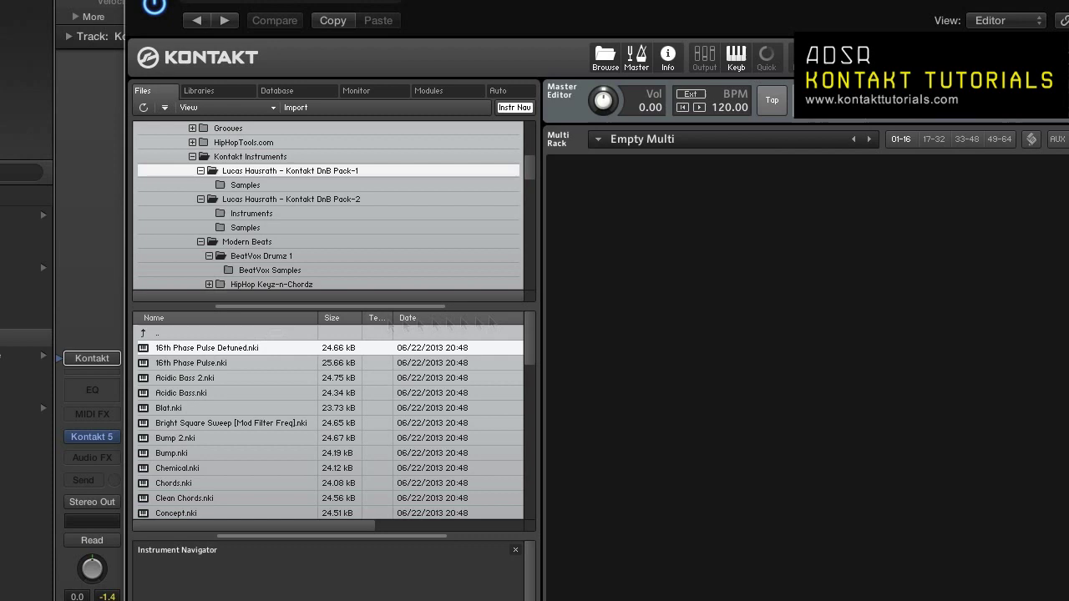
# Step: Load 16th Phase Pulse Detuned into the multi, then replace it with Acidic Bass on MIDI channel 1
pyautogui.moveTo(497, 322); pyautogui.dragTo(795, 286)
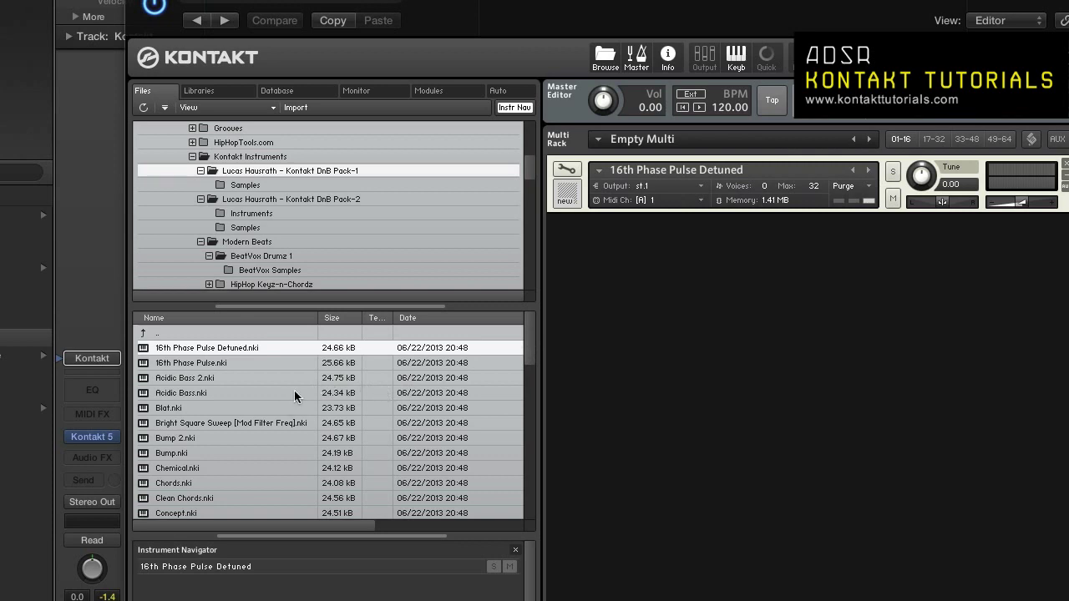
pyautogui.press('Down')
pyautogui.press('Down')
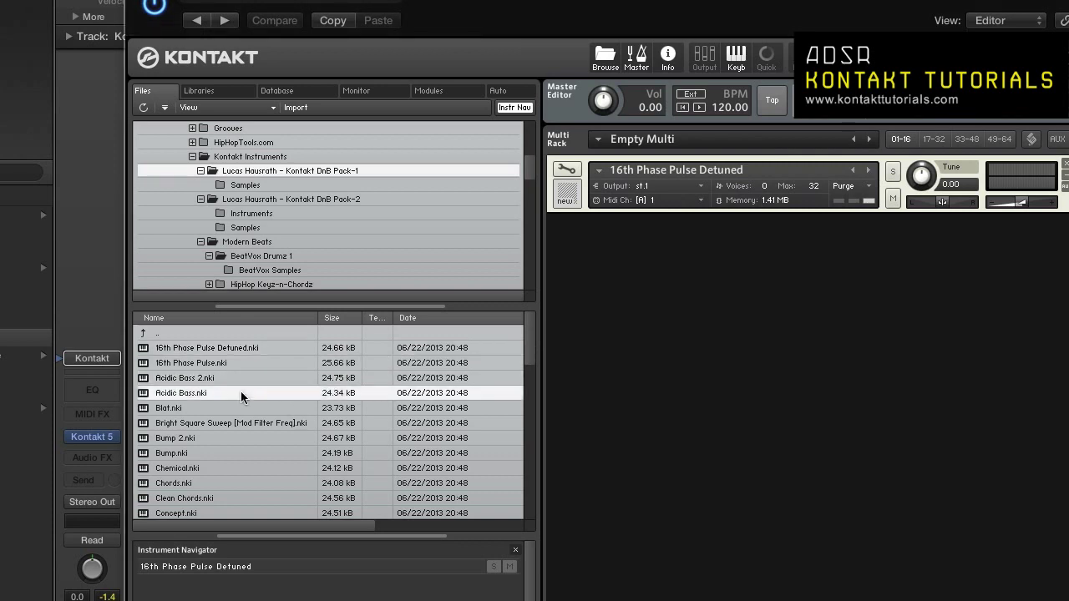
pyautogui.press('Down')
pyautogui.moveTo(239, 396); pyautogui.dragTo(723, 186)
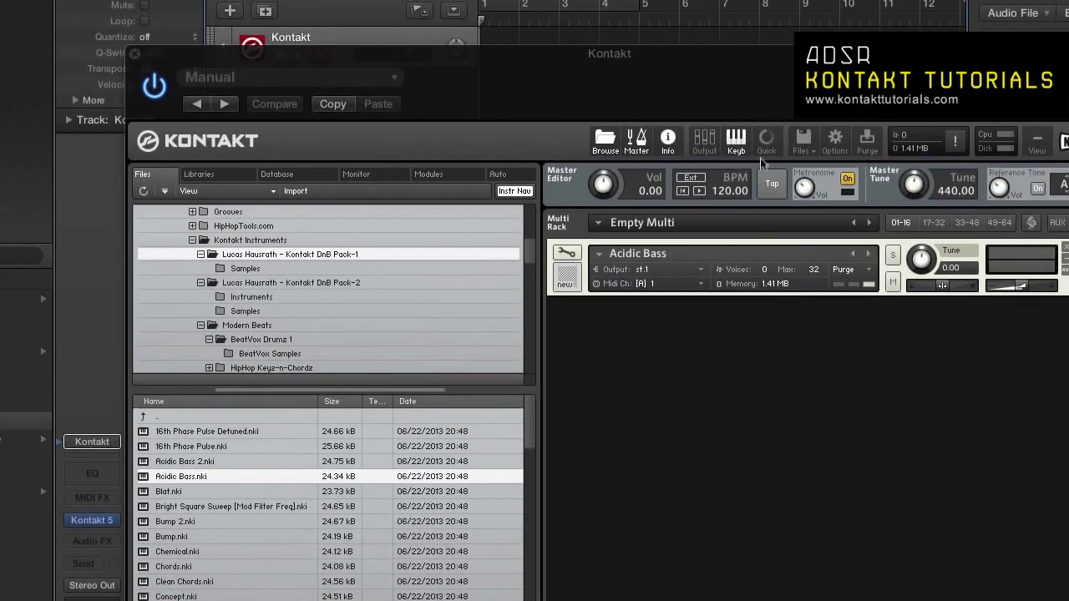
# Step: Add Bump to the multi as a second instrument on MIDI channel 2
pyautogui.click(803, 142)
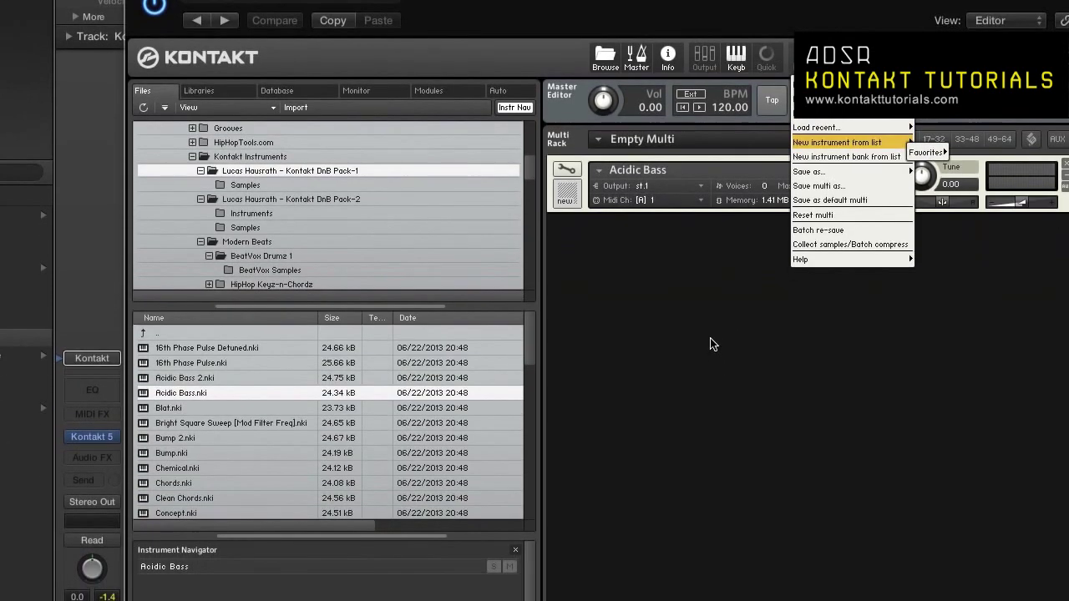
pyautogui.click(713, 428)
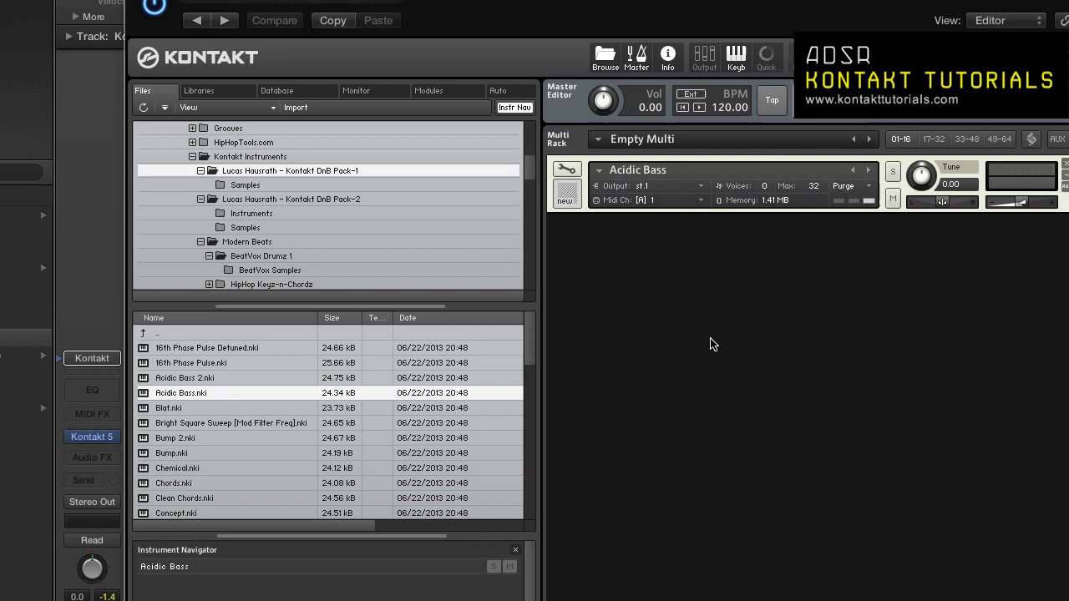
pyautogui.doubleClick(237, 454)
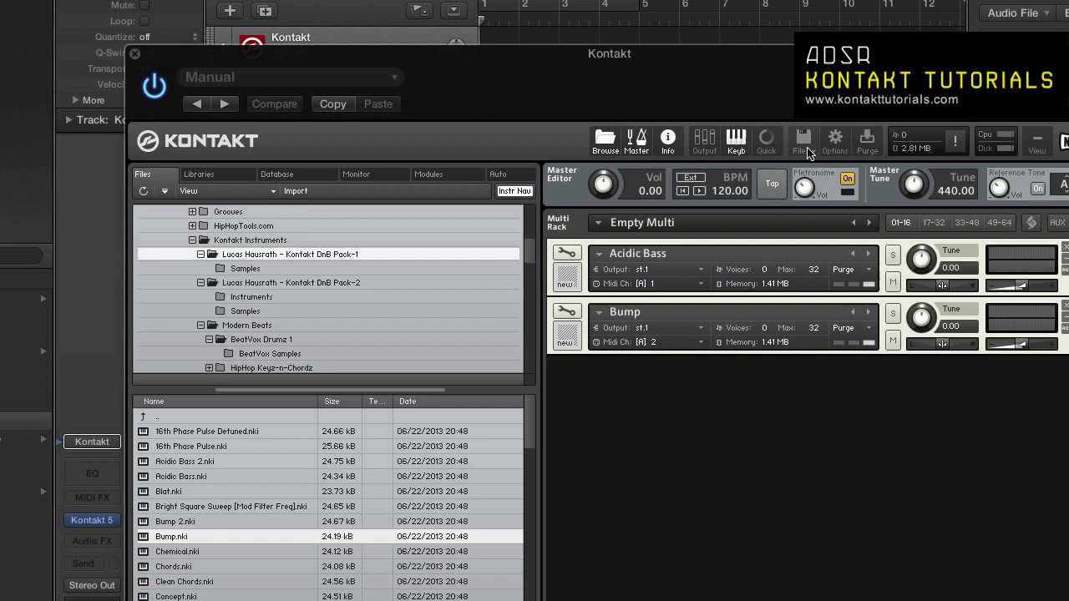
# Step: Add an empty New (default) instrument as the third slot on MIDI channel 3
pyautogui.click(803, 142)
pyautogui.click(818, 171)
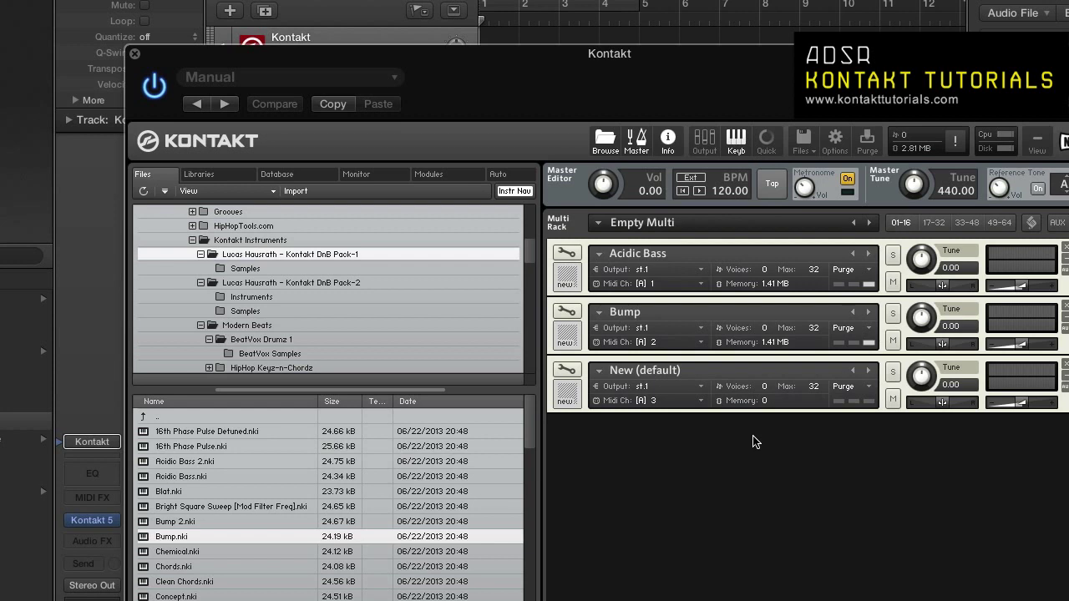
pyautogui.click(568, 371)
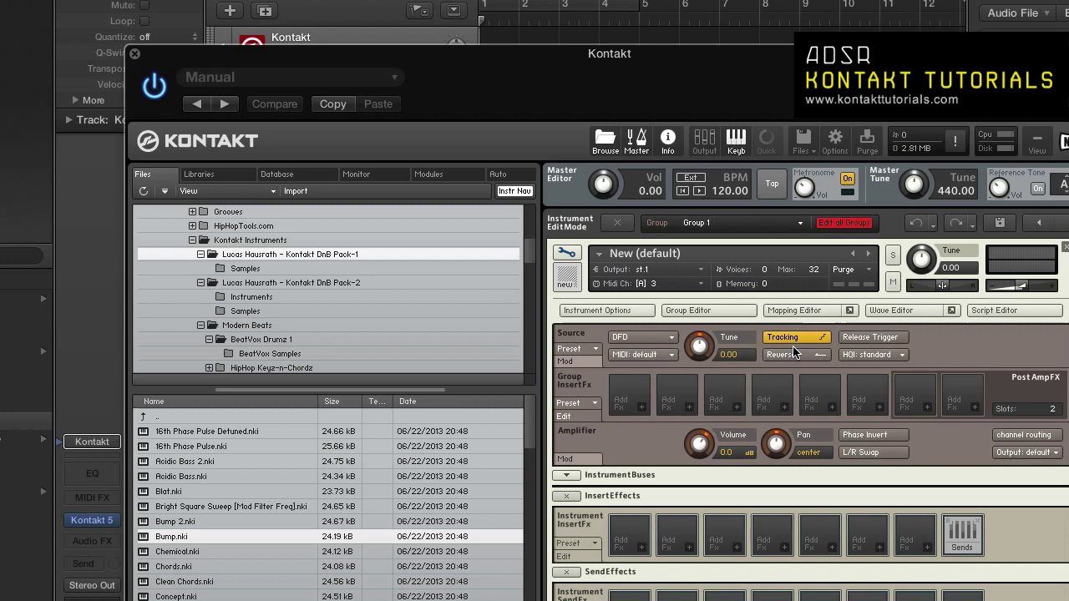
pyautogui.click(809, 148)
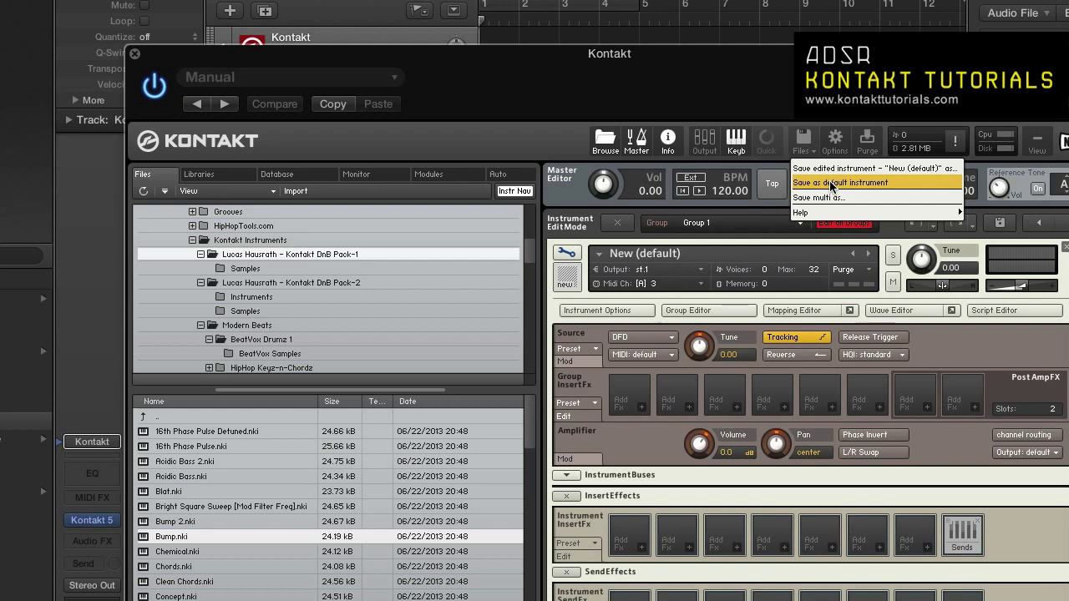
pyautogui.click(575, 258)
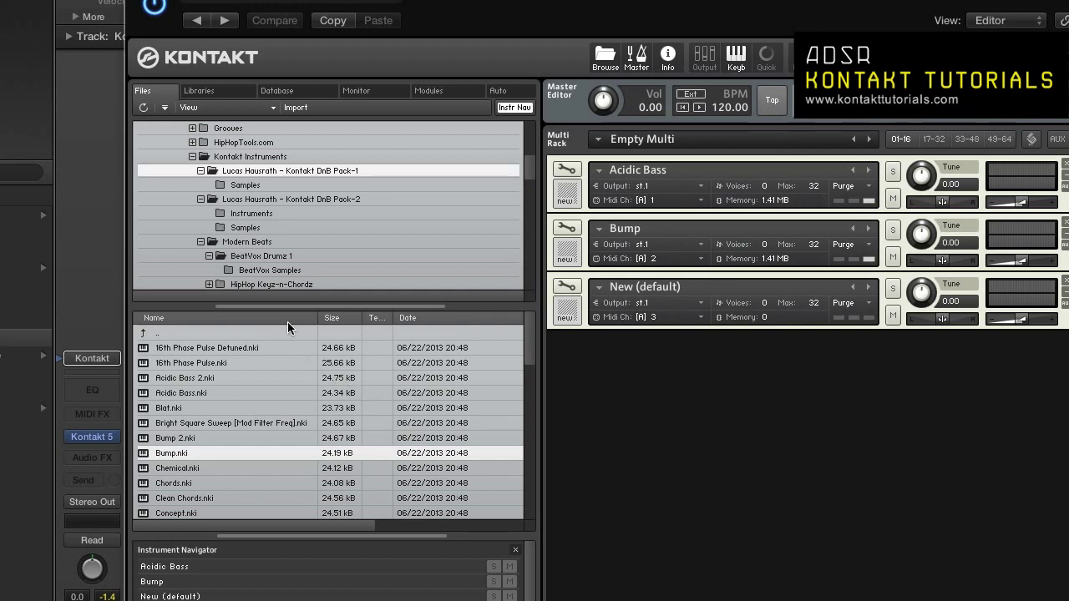
# Step: Load samples BV1_B01 through BV1_B04 from BeatVox Samples as one new instrument
pyautogui.click(288, 272)
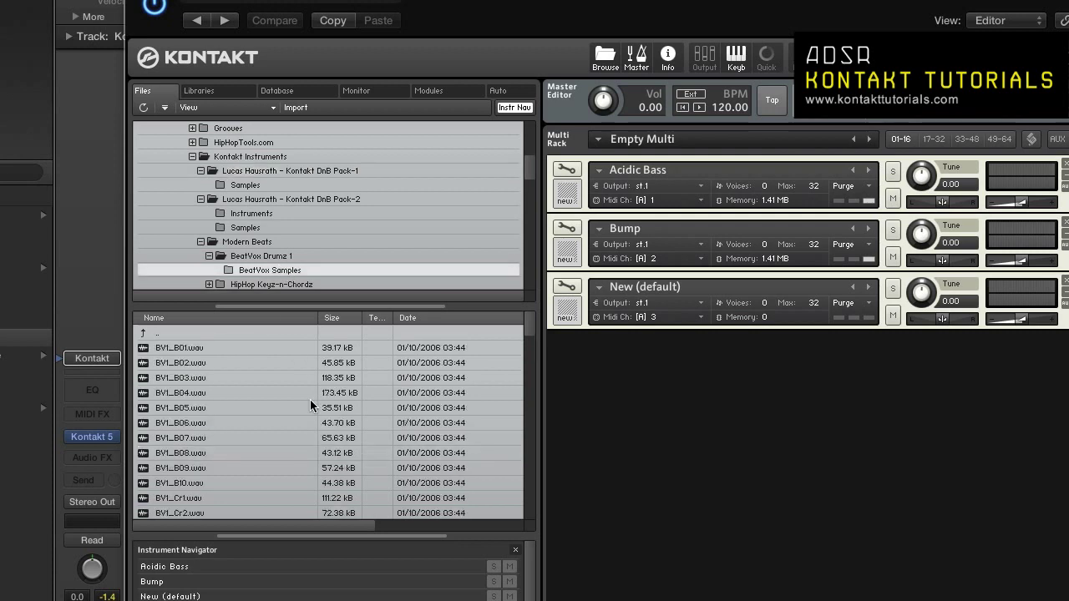
pyautogui.click(236, 348)
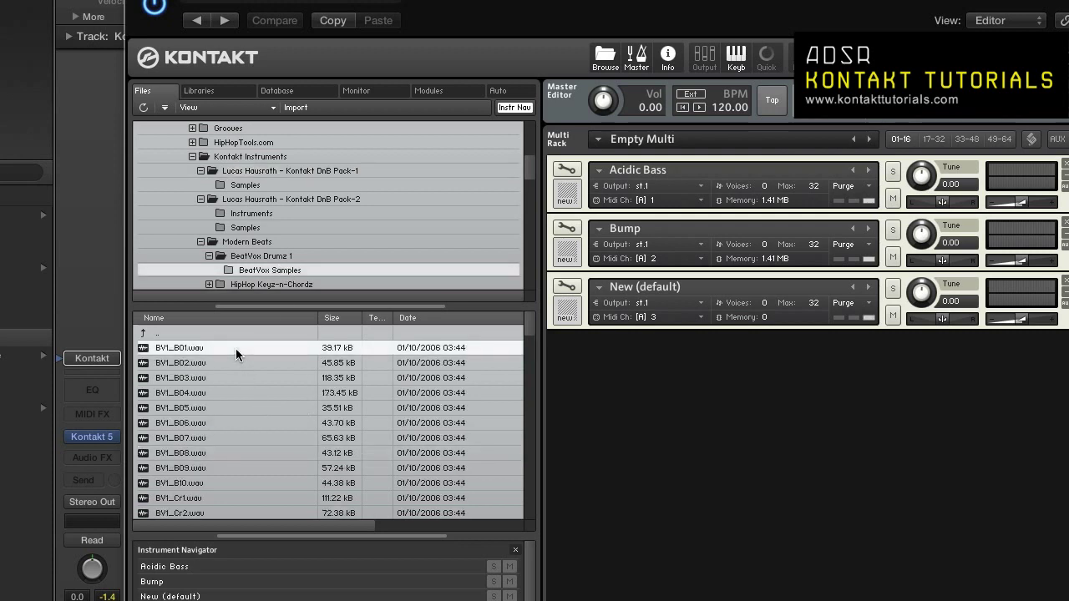
pyautogui.keyDown('shift'); pyautogui.click(241, 392); pyautogui.keyUp('shift')
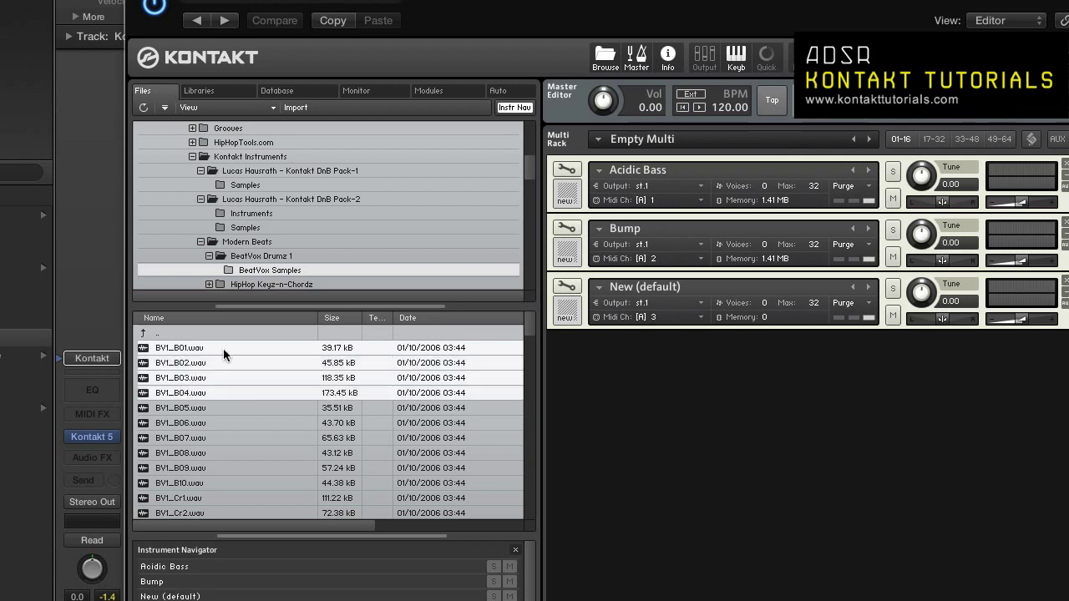
pyautogui.moveTo(228, 354); pyautogui.dragTo(844, 492)
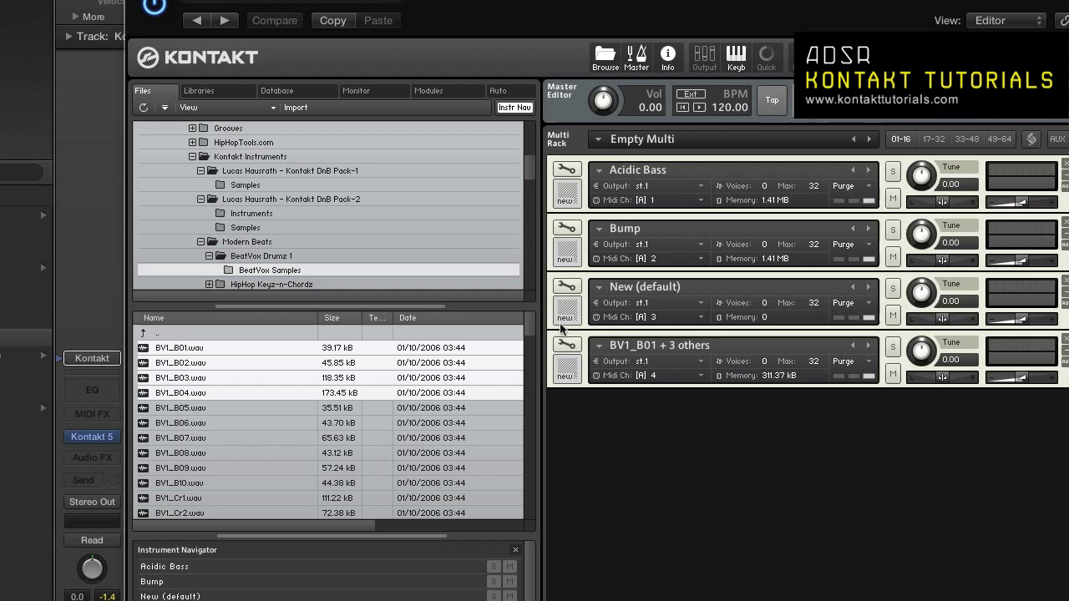
# Step: Inspect the four-sample key mapping in the editor, then return to the Multi Rack
pyautogui.click(566, 343)
pyautogui.click(795, 227)
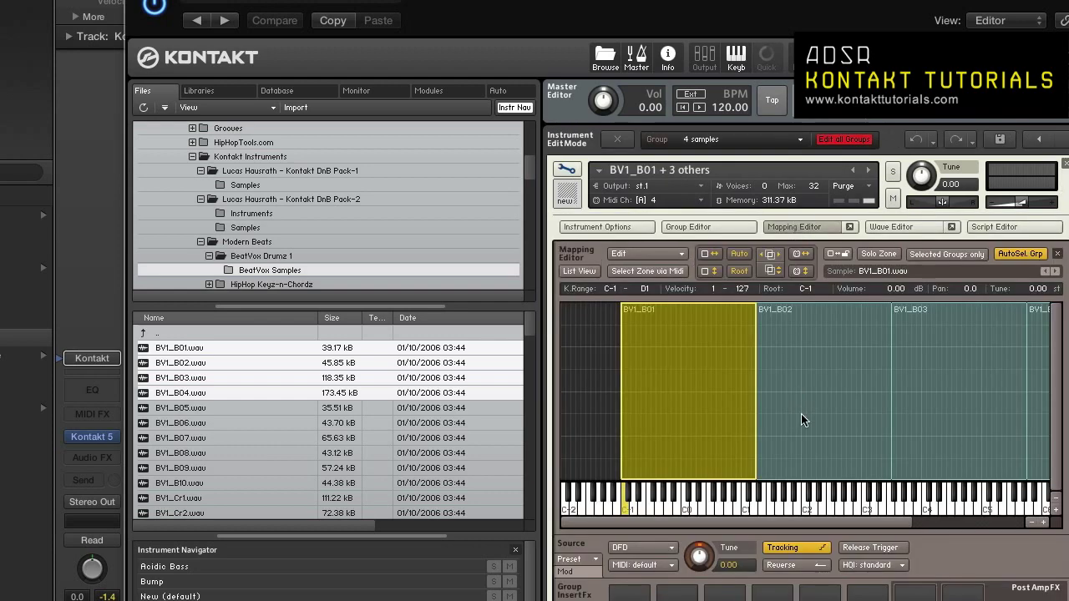
pyautogui.click(951, 525)
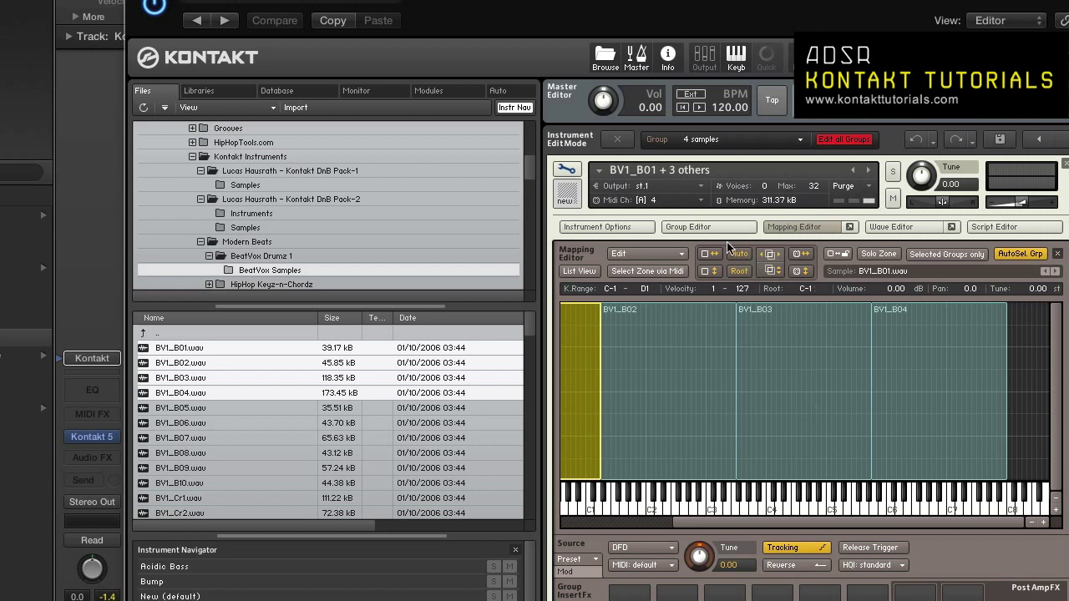
pyautogui.click(566, 169)
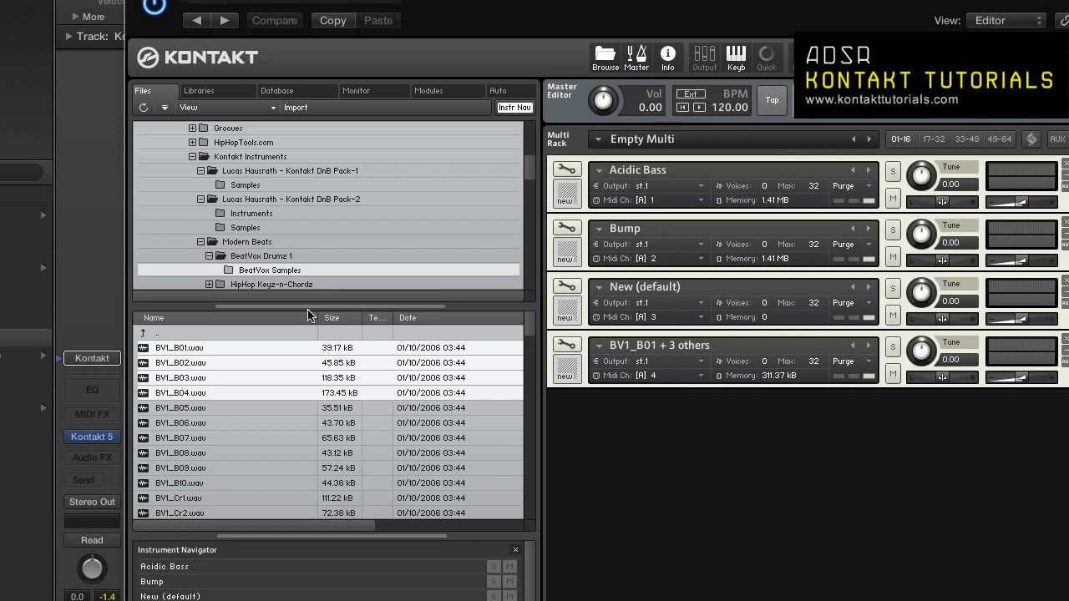
# Step: Load 16th Phase Pulse Detuned.nki from the DnB Pack-2 Instruments folder
pyautogui.click(285, 215)
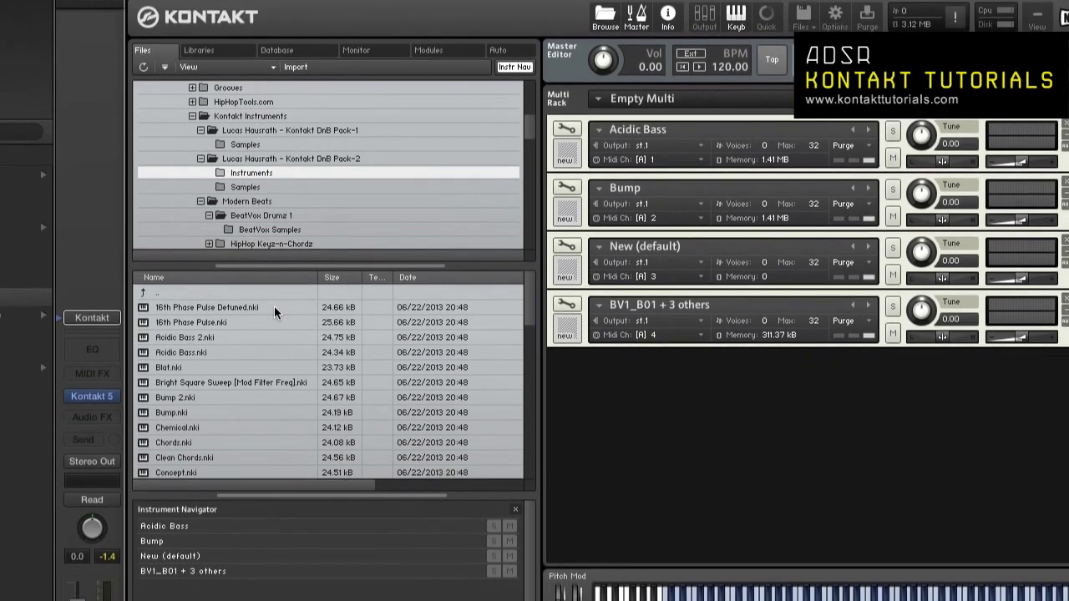
pyautogui.doubleClick(276, 349)
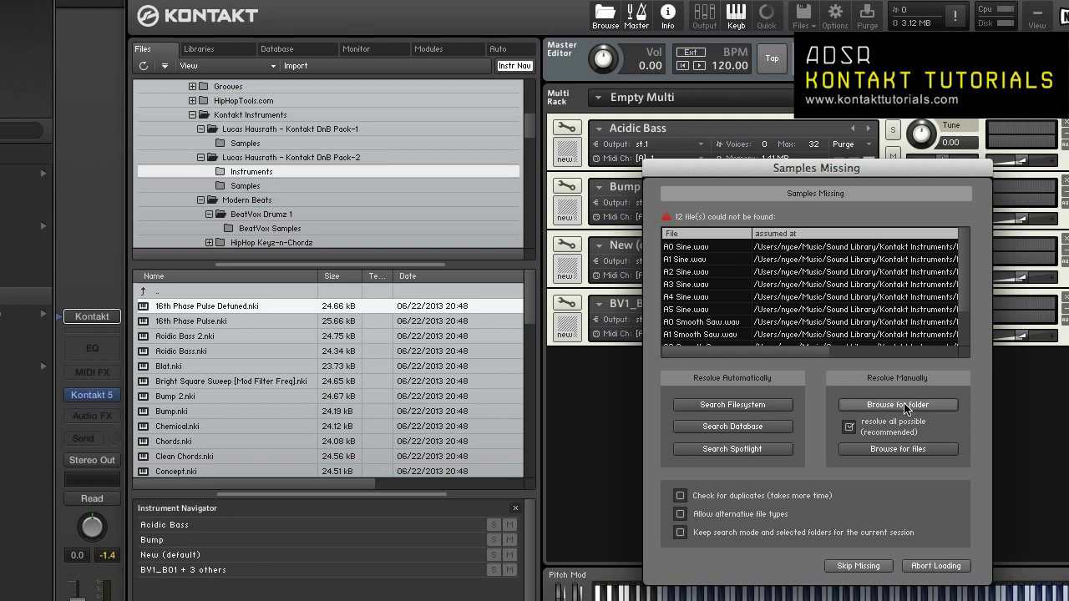
# Step: Resolve the 12 missing samples using the Kontakt DnB Pack-2 Samples folder
pyautogui.click(906, 406)
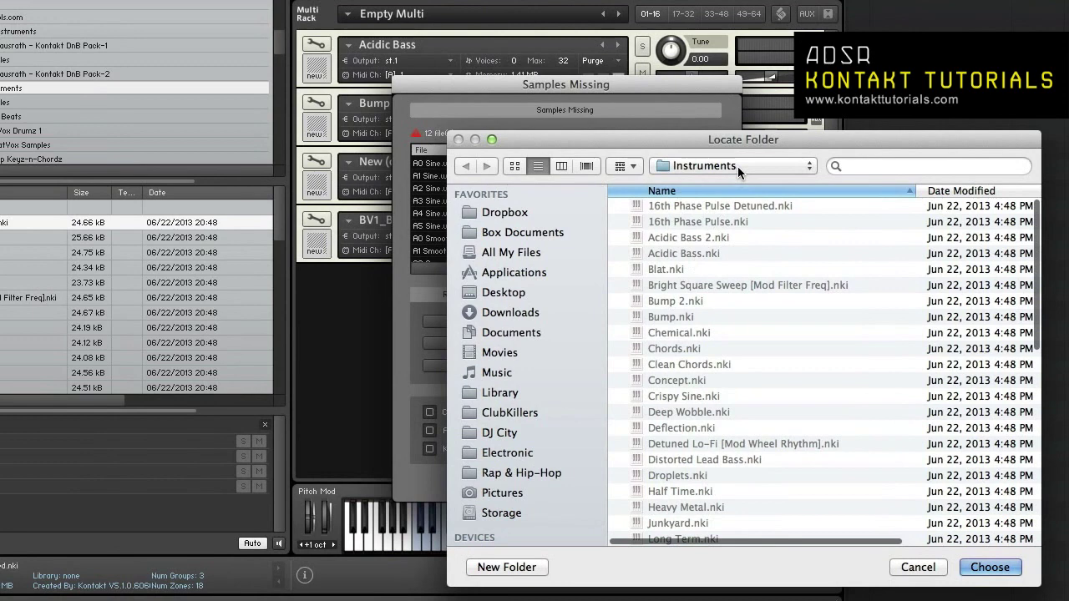
pyautogui.click(737, 166)
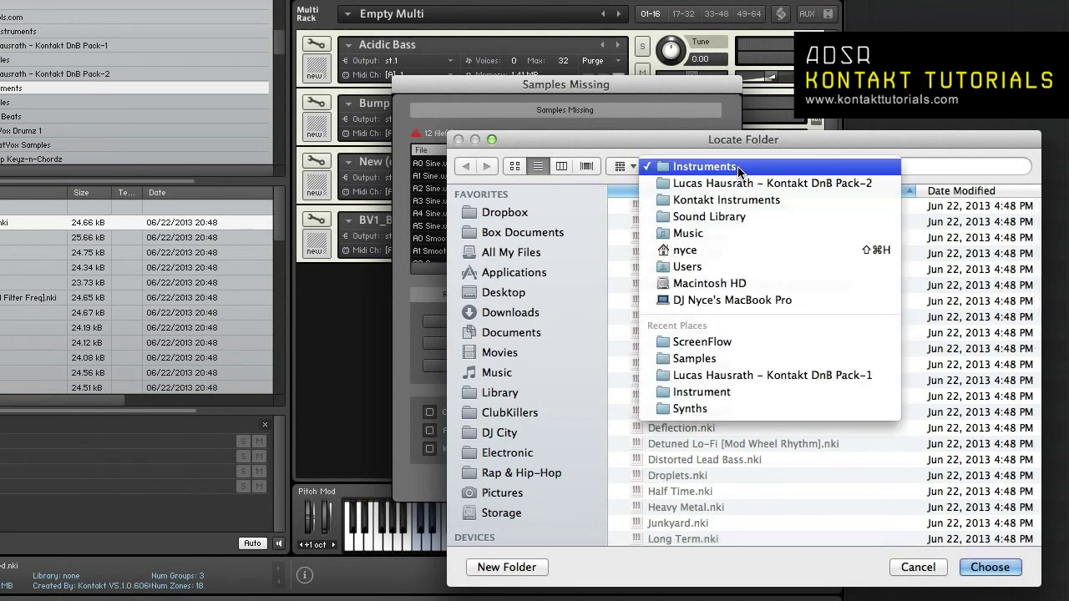
pyautogui.click(740, 182)
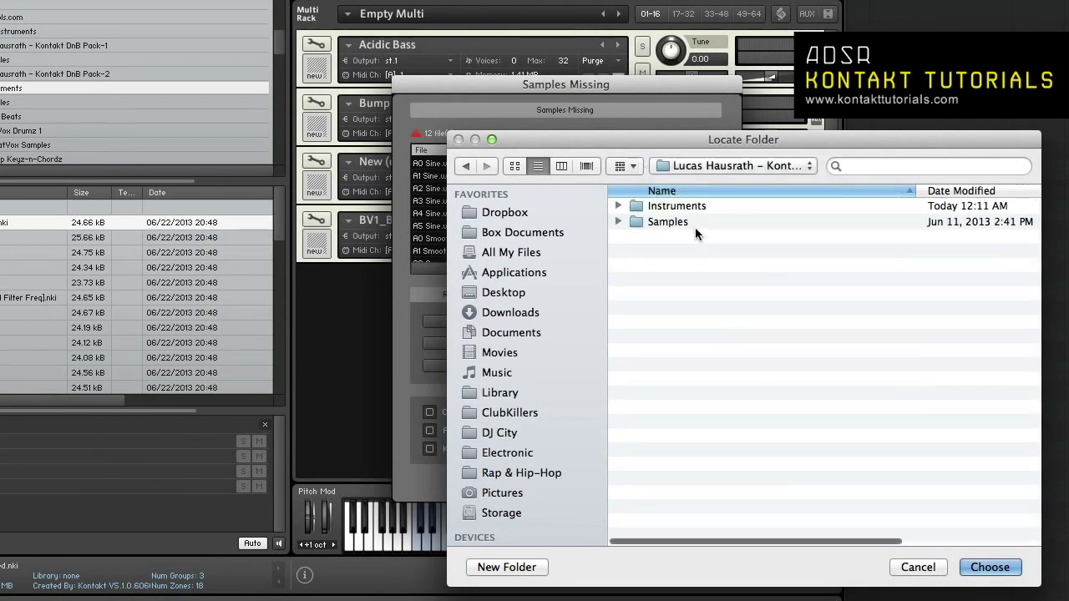
pyautogui.doubleClick(695, 224)
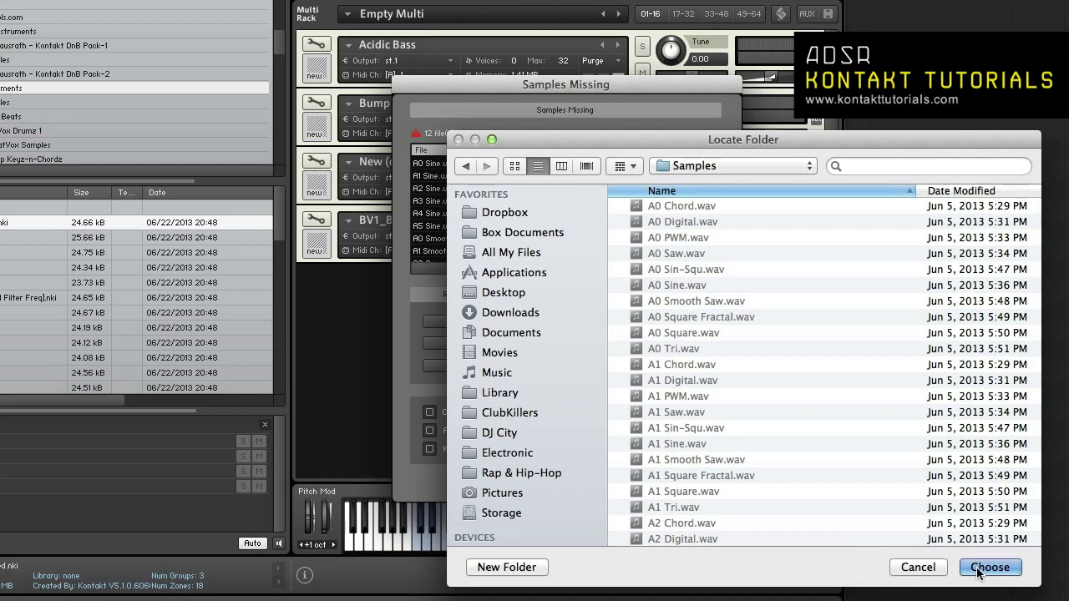
pyautogui.click(985, 568)
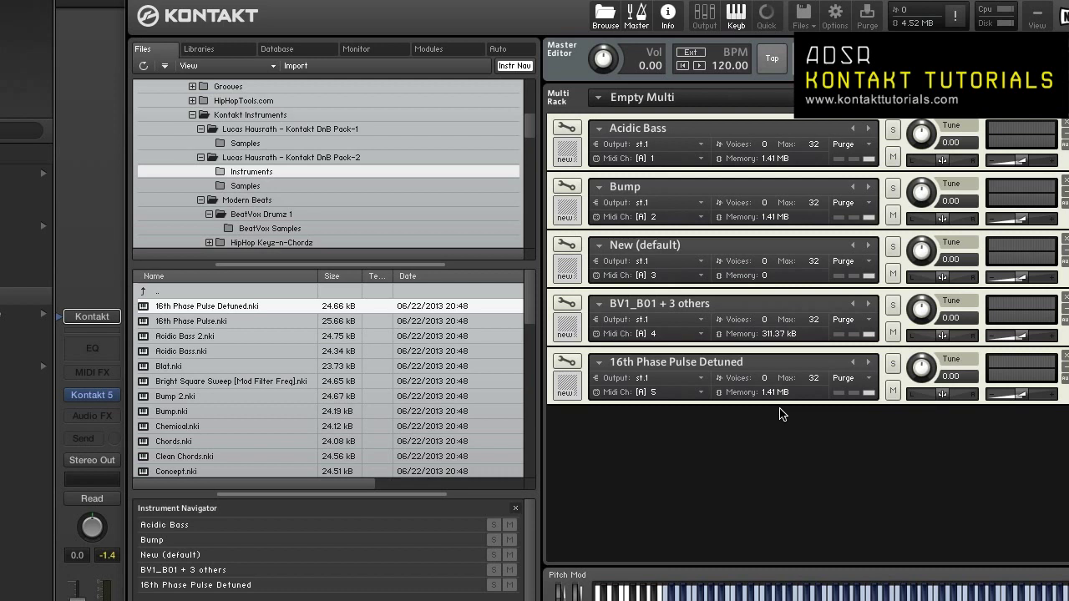
pyautogui.doubleClick(264, 324)
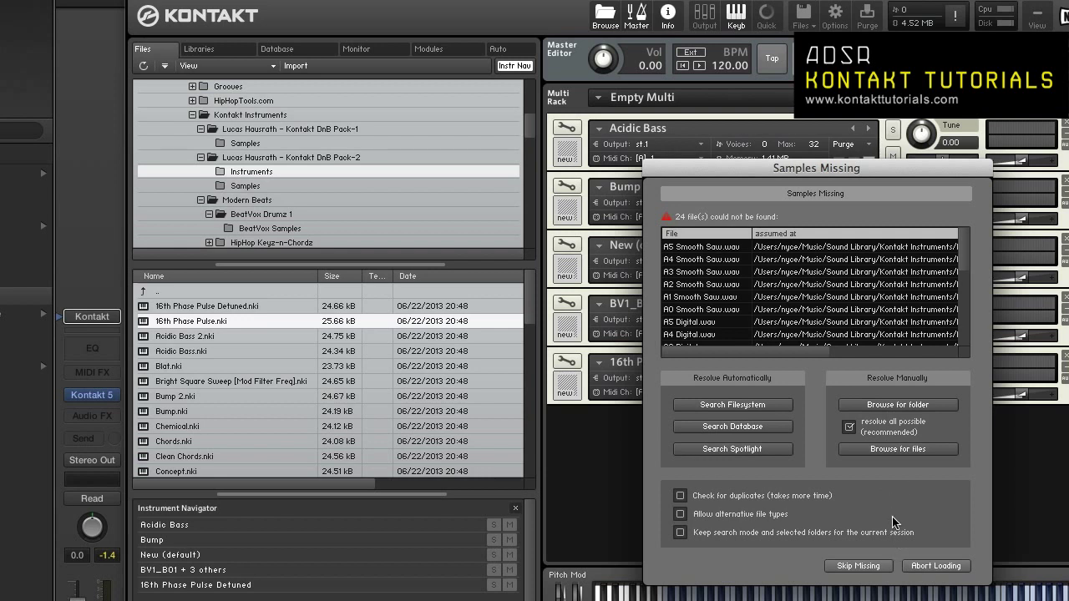
pyautogui.click(933, 566)
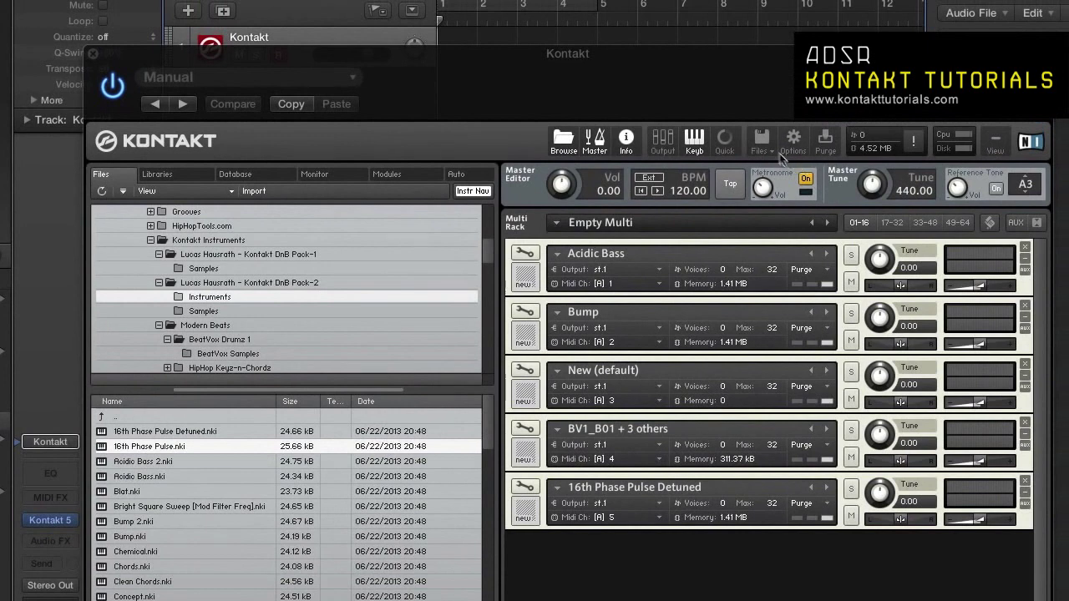
# Step: Reset the multi and confirm erasing all five instruments
pyautogui.click(803, 15)
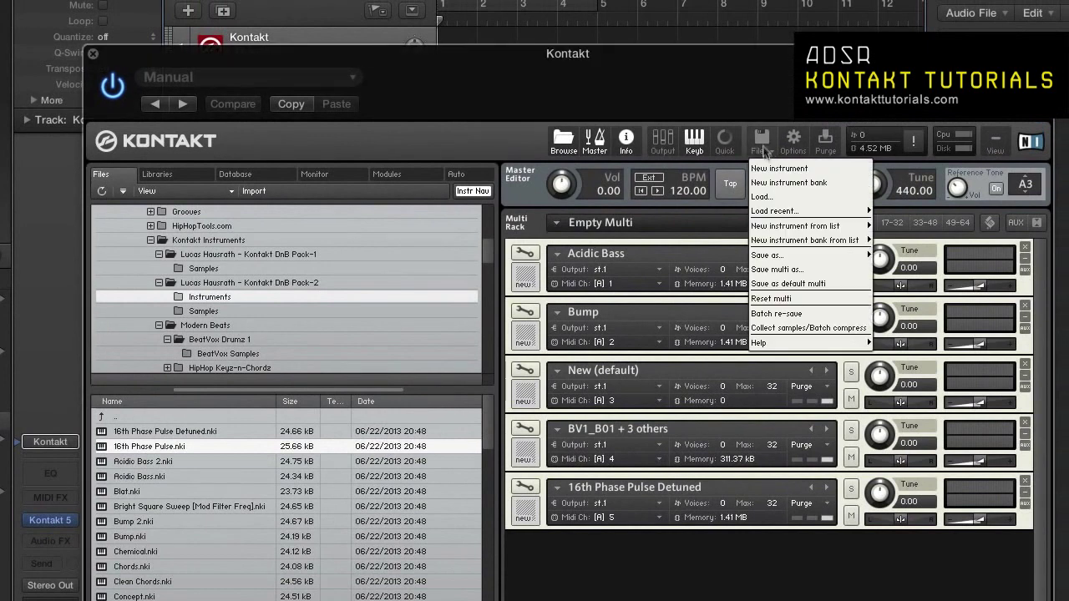
pyautogui.click(811, 299)
pyautogui.click(603, 220)
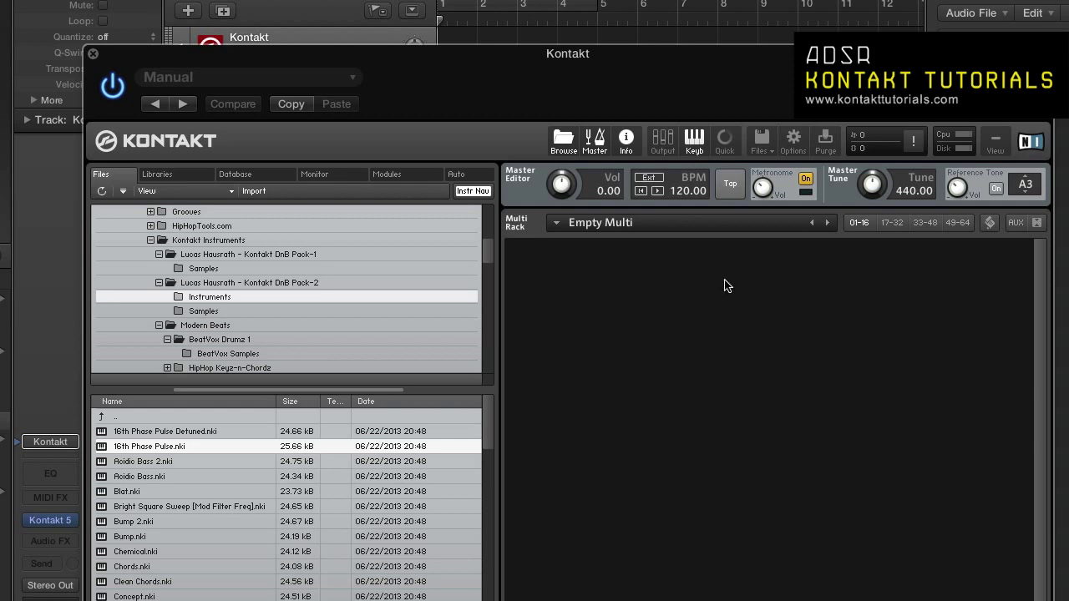
# Step: Add a new empty instrument 001, show its slots 001–032, and select the DnB Pack-1 folder
pyautogui.click(764, 145)
pyautogui.click(781, 168)
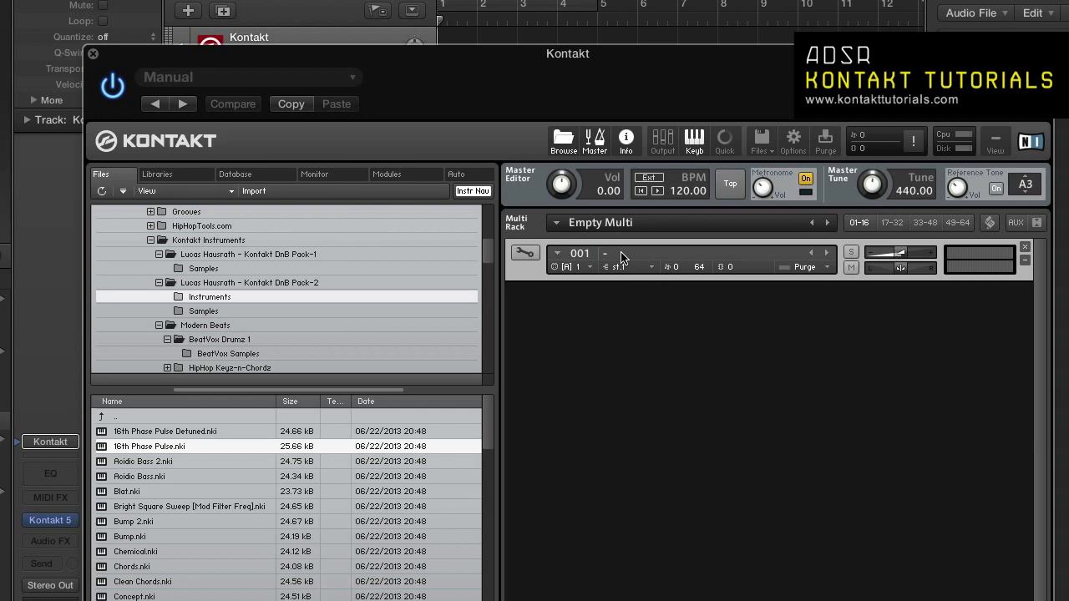
pyautogui.click(524, 253)
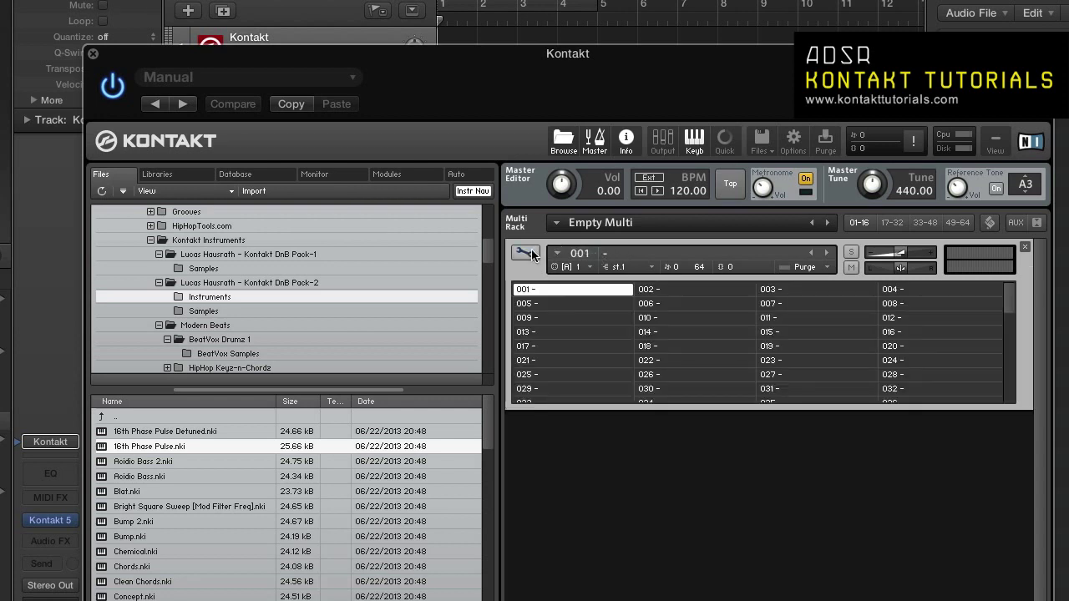
pyautogui.click(256, 255)
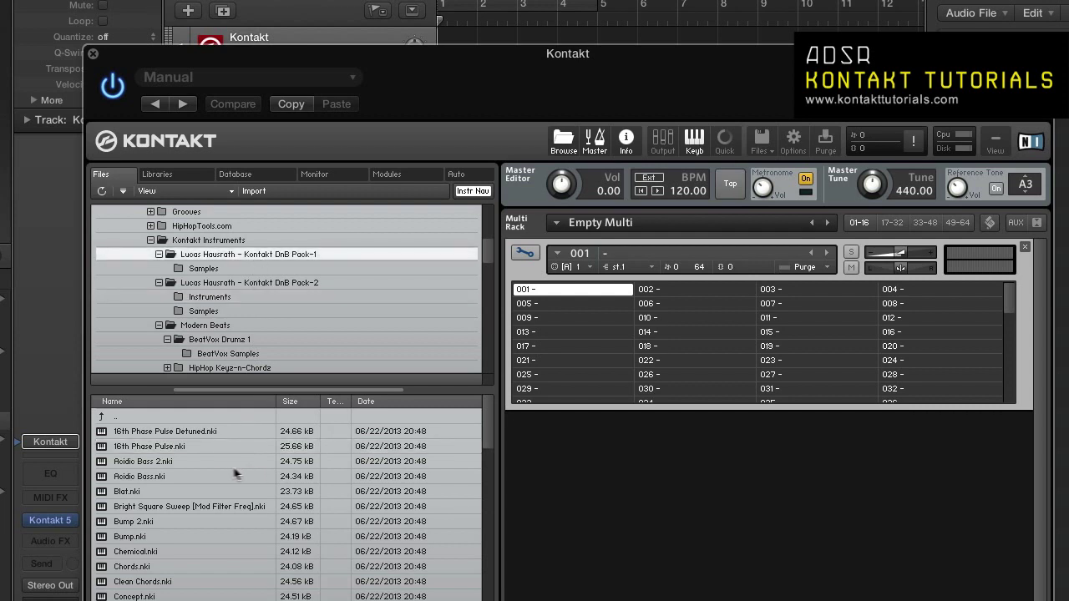
# Step: Drag Acidic Bass.nki into bank slot 018 and select that slot
pyautogui.click(195, 477)
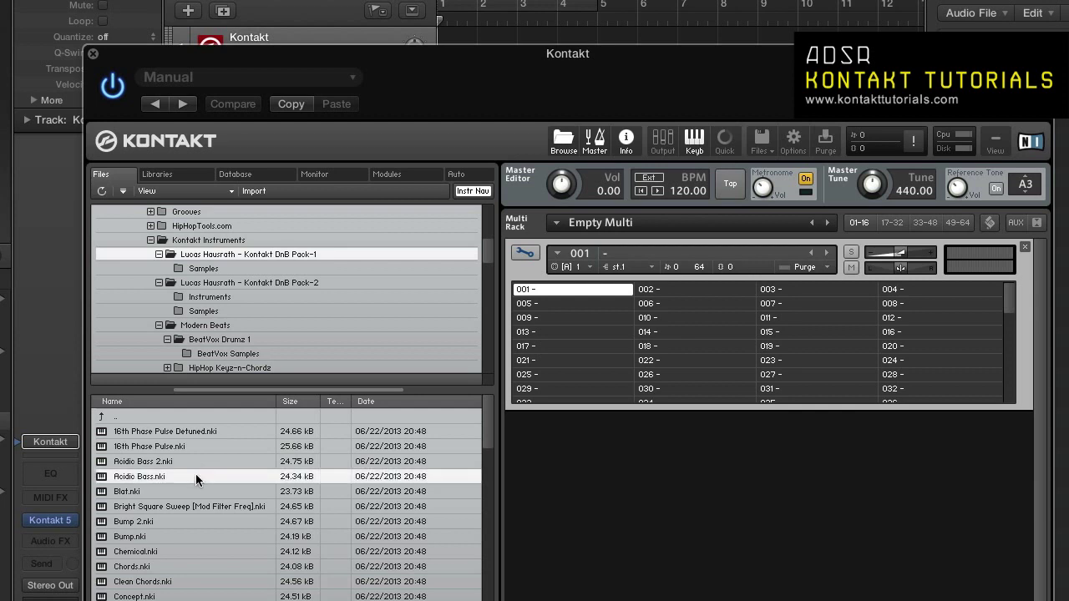
pyautogui.moveTo(195, 476); pyautogui.dragTo(699, 351)
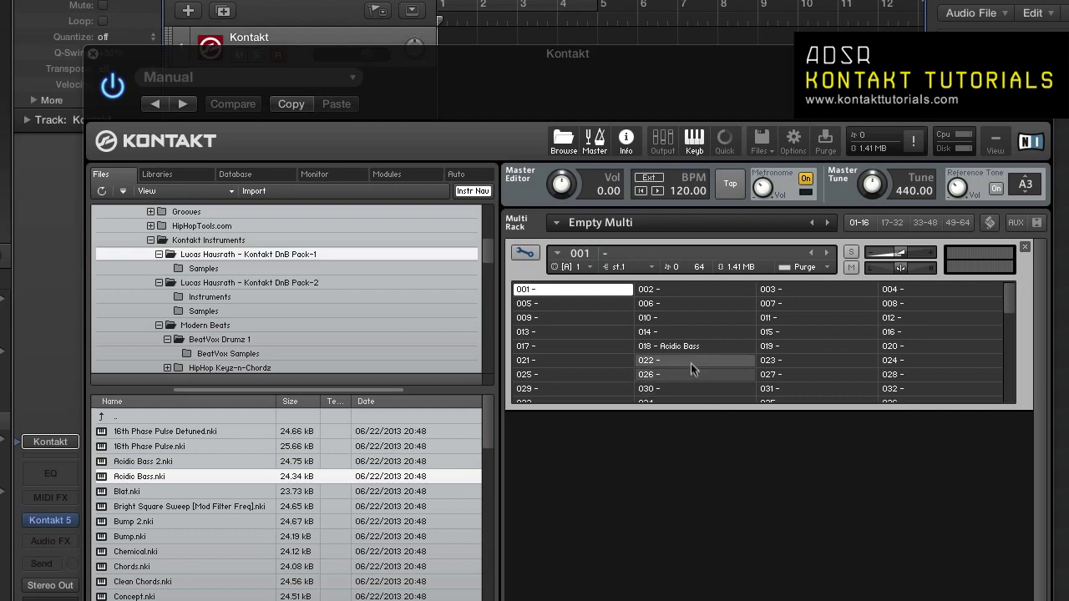
pyautogui.click(678, 346)
# Step: Open Acidic Bass from slot 018 in Instrument Edit Mode
pyautogui.doubleClick(678, 346)
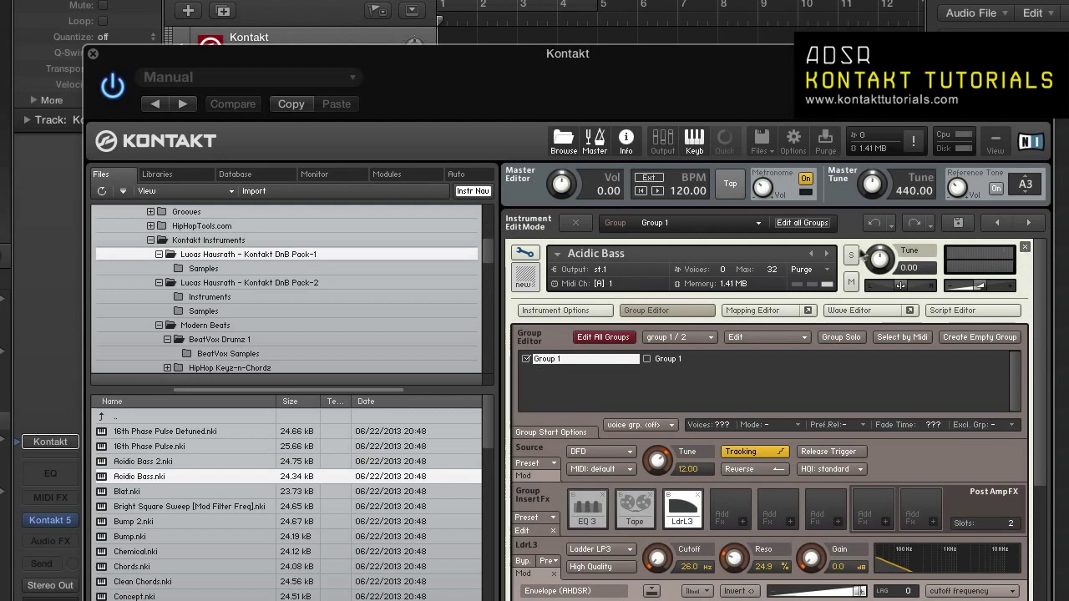
pyautogui.click(525, 255)
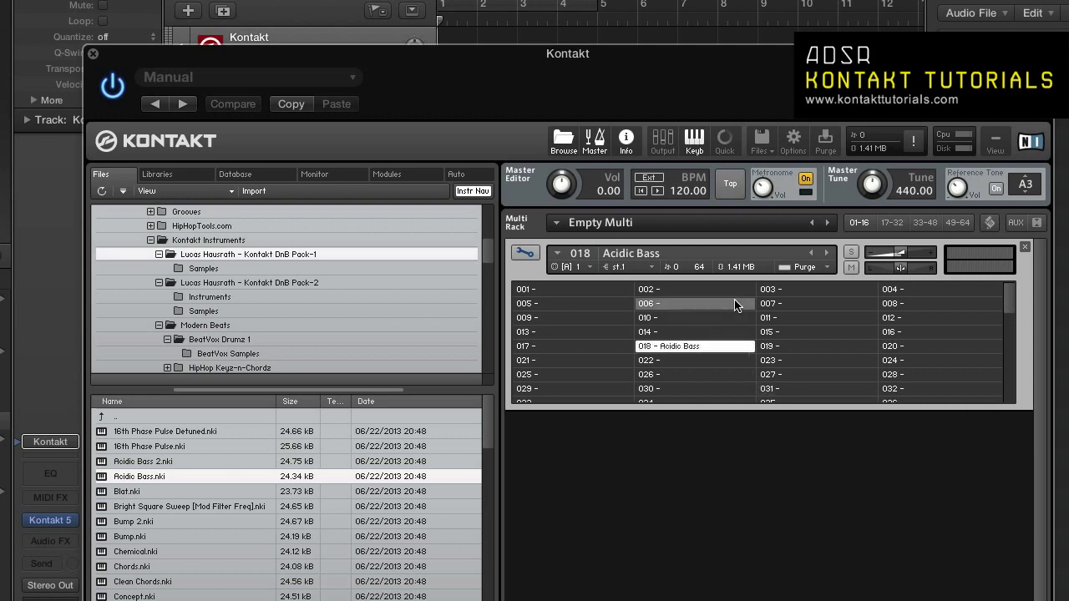
# Step: Erase the multi and load 16th Phase Pulse Detuned alone on MIDI channel 1
pyautogui.click(760, 144)
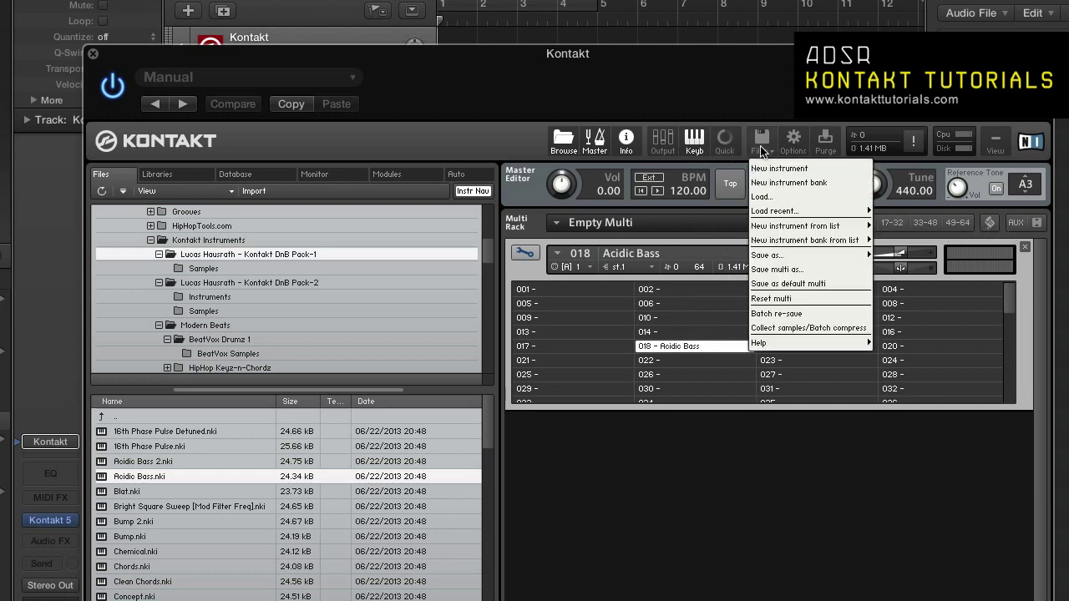
pyautogui.click(795, 299)
pyautogui.click(603, 218)
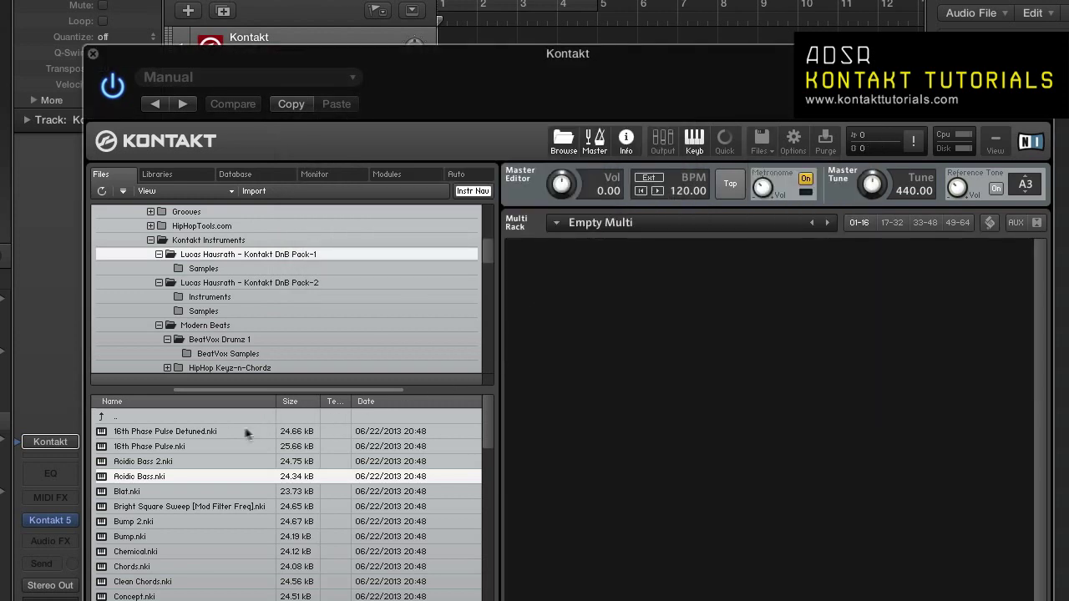
pyautogui.doubleClick(231, 431)
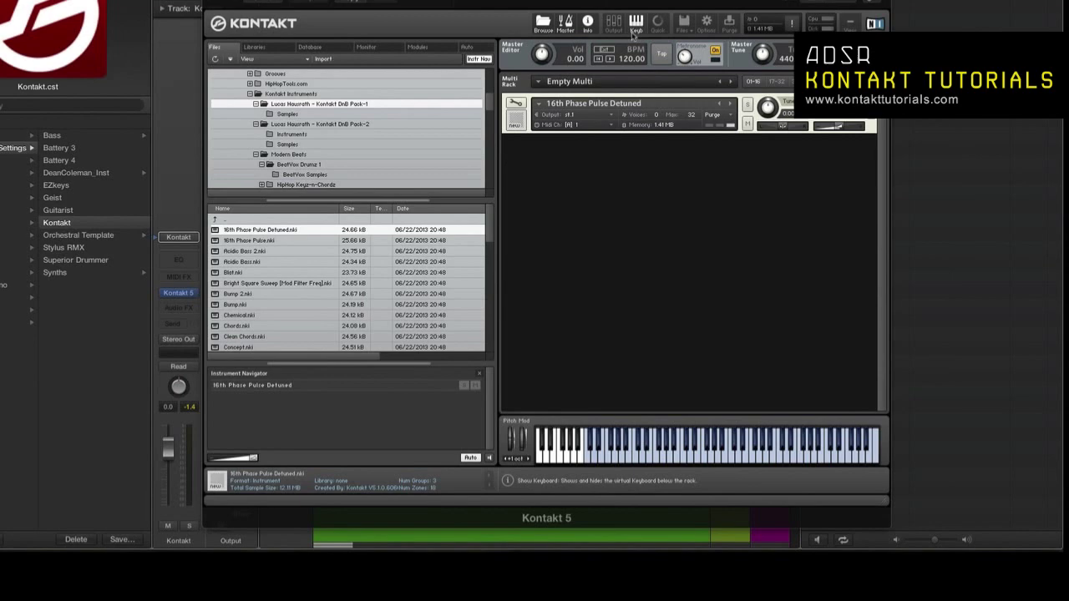
# Step: Hide and re-show the on-screen keyboard, then play a note on it
pyautogui.click(636, 25)
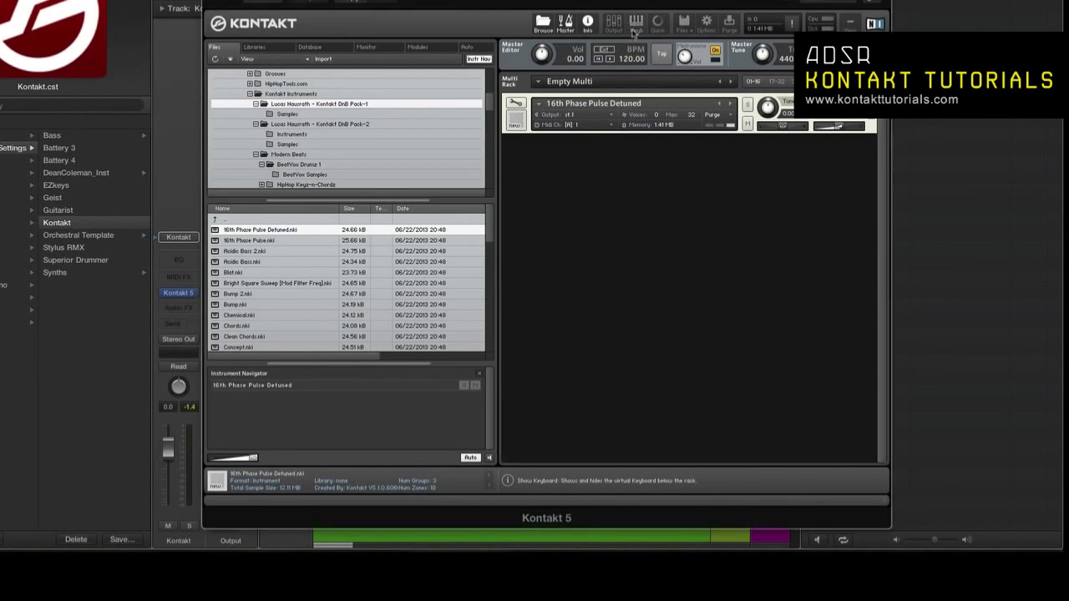
pyautogui.click(636, 26)
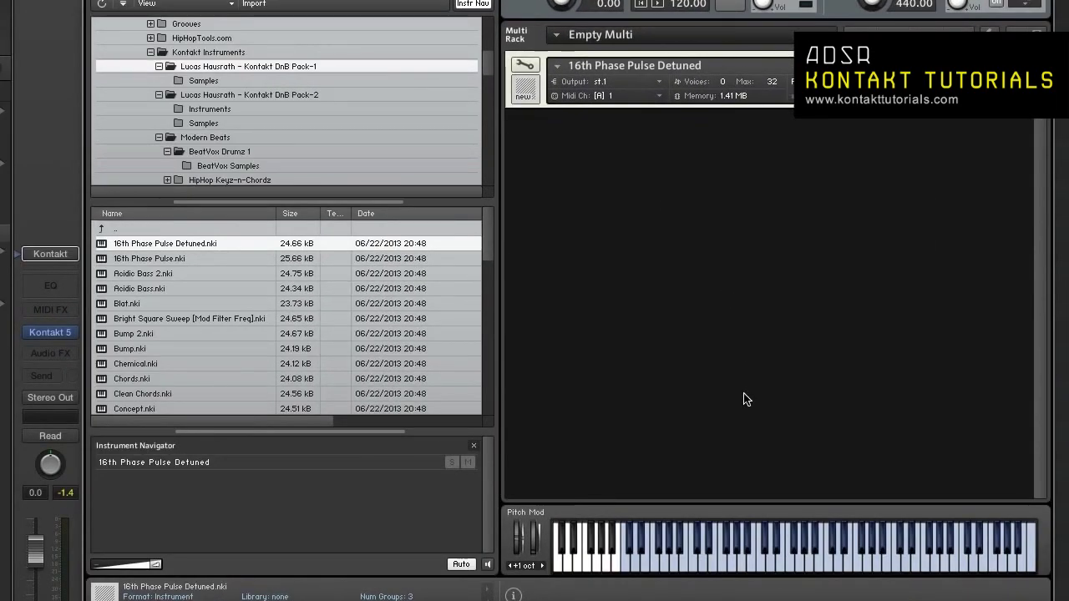
pyautogui.click(703, 558)
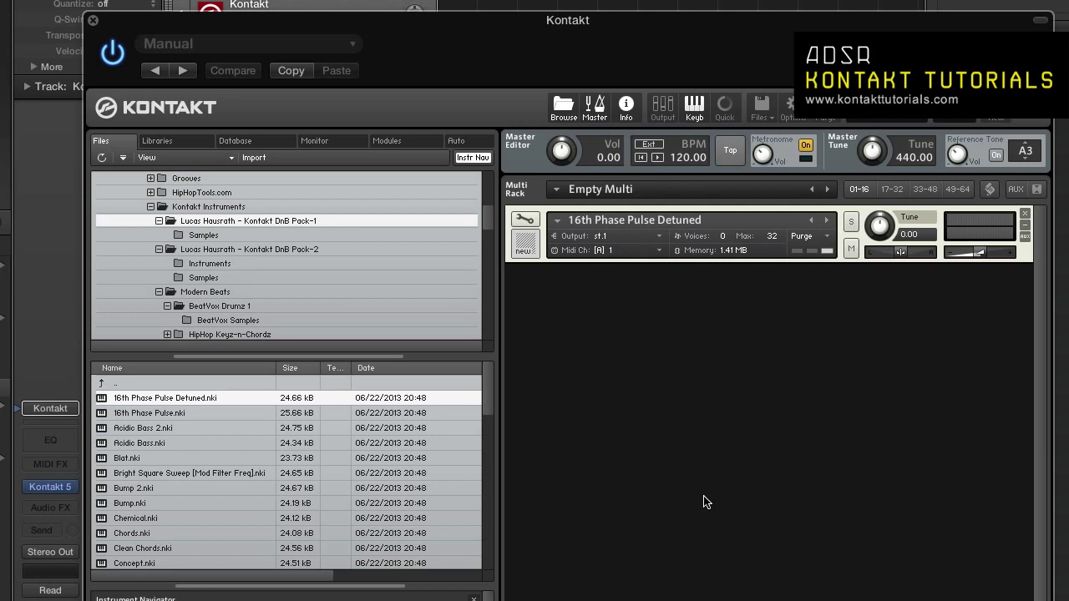
# Step: Toggle the Master Editor off and back on, showing volume 0.00, tempo 120 BPM, tuning 440 Hz
pyautogui.click(595, 110)
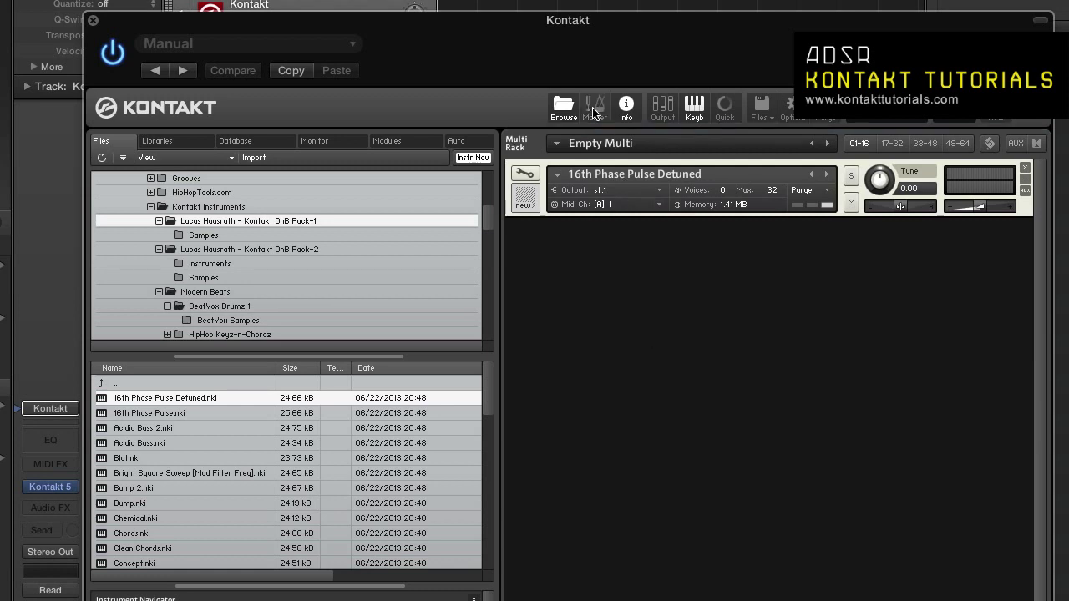
pyautogui.click(596, 110)
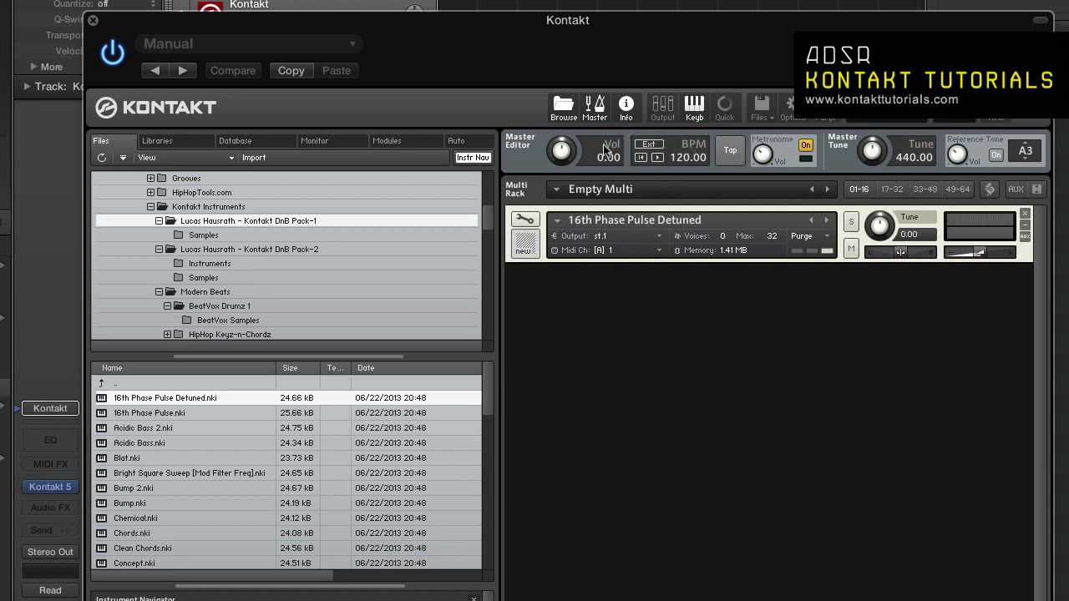
pyautogui.click(651, 146)
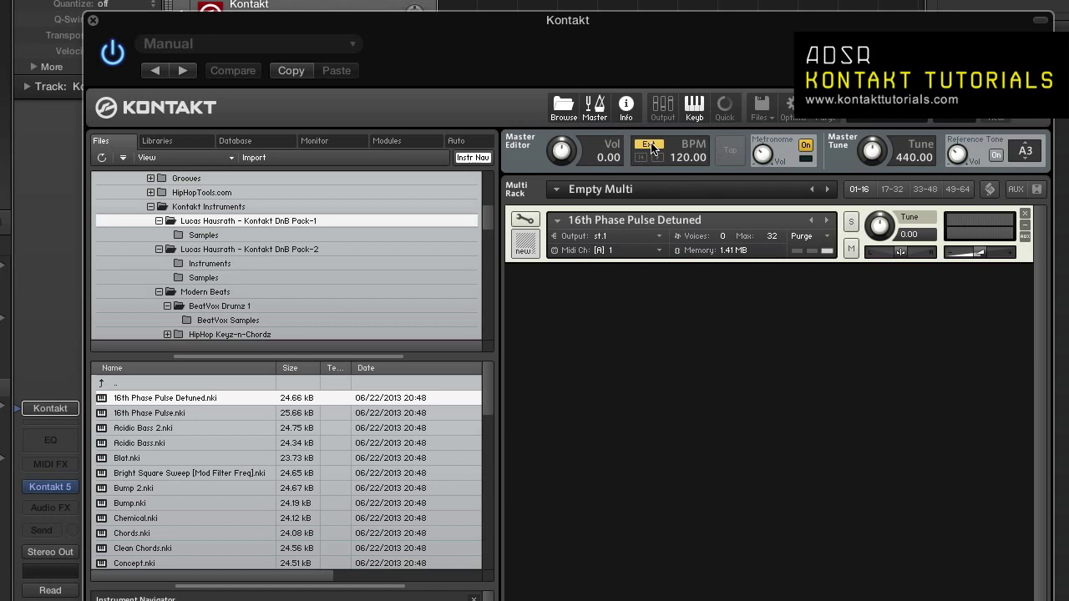
pyautogui.click(651, 145)
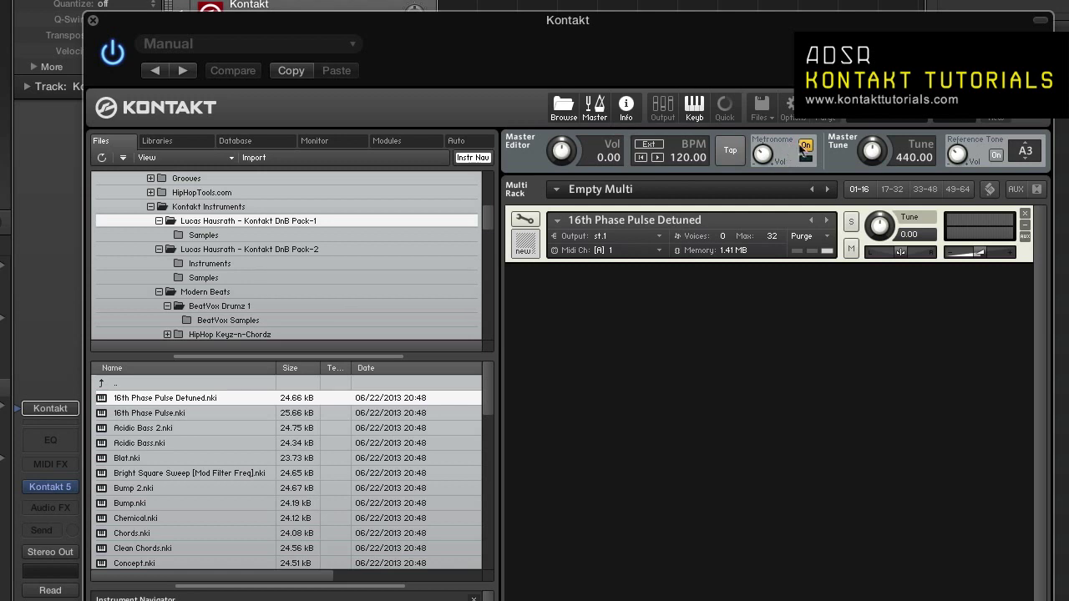
pyautogui.click(805, 147)
pyautogui.click(805, 148)
# Step: Switch the A3 reference tone off, then back on
pyautogui.click(994, 157)
pyautogui.click(995, 156)
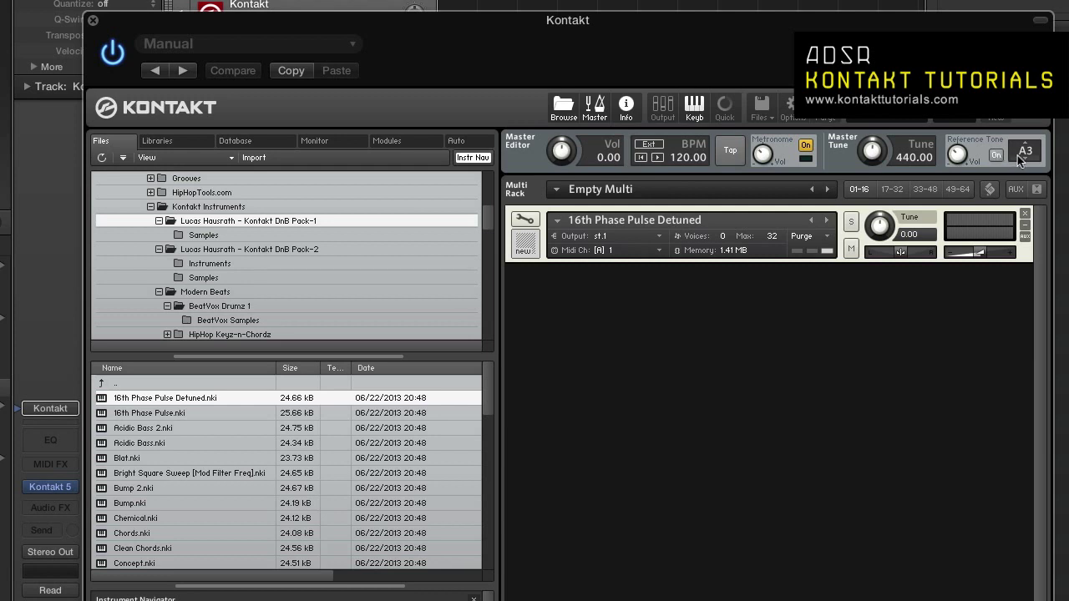